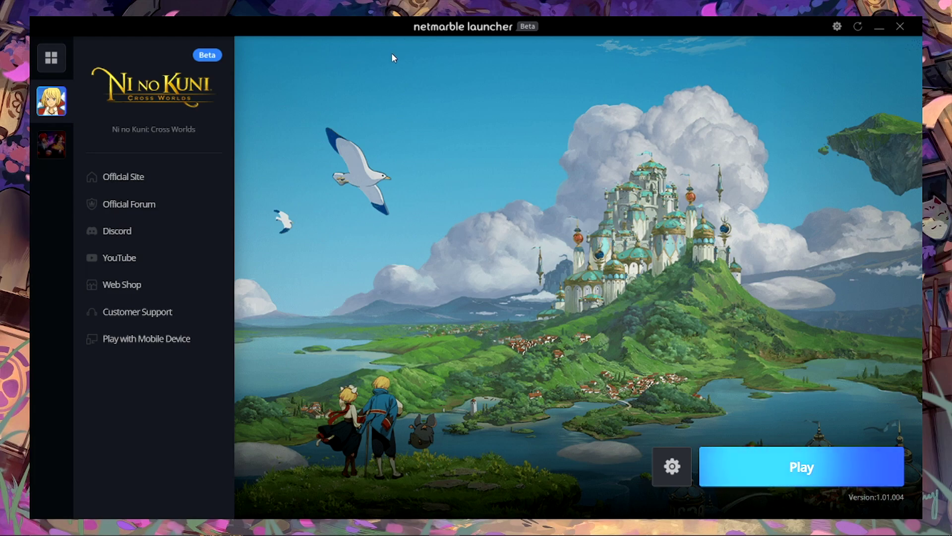
# - Glance at the region-fix tutorial video in Opera, minimize the browser, and bring up Windows search
pyautogui.moveTo(287, 530)
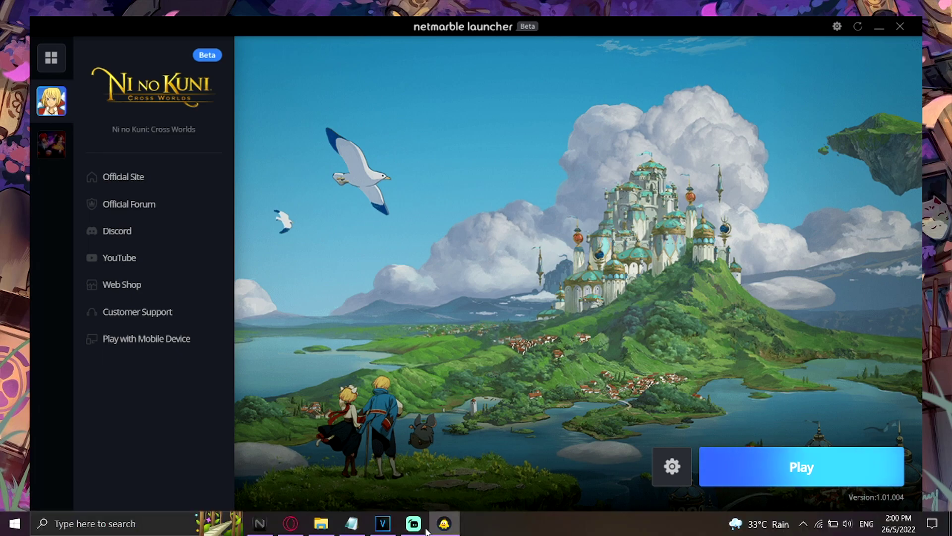
pyautogui.click(287, 529)
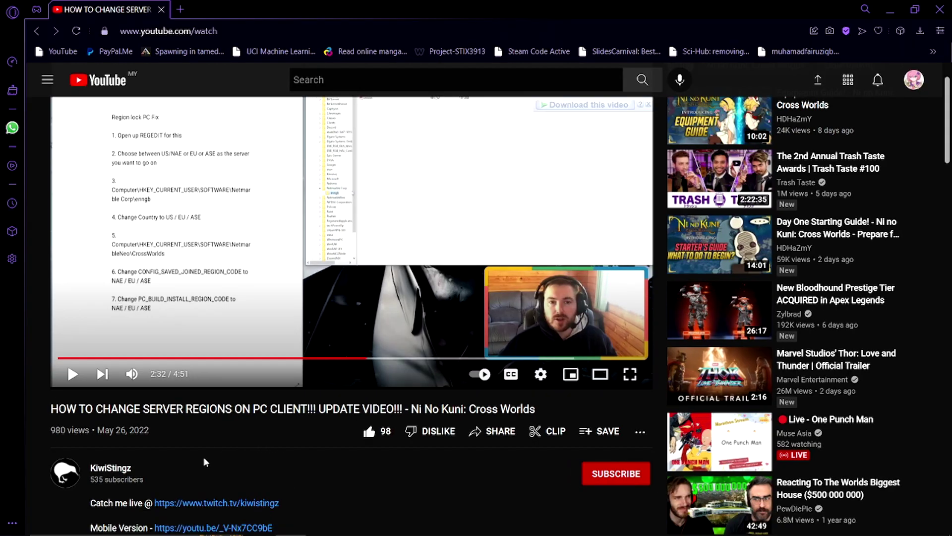
pyautogui.click(888, 9)
pyautogui.moveTo(488, 513)
pyautogui.click(124, 523)
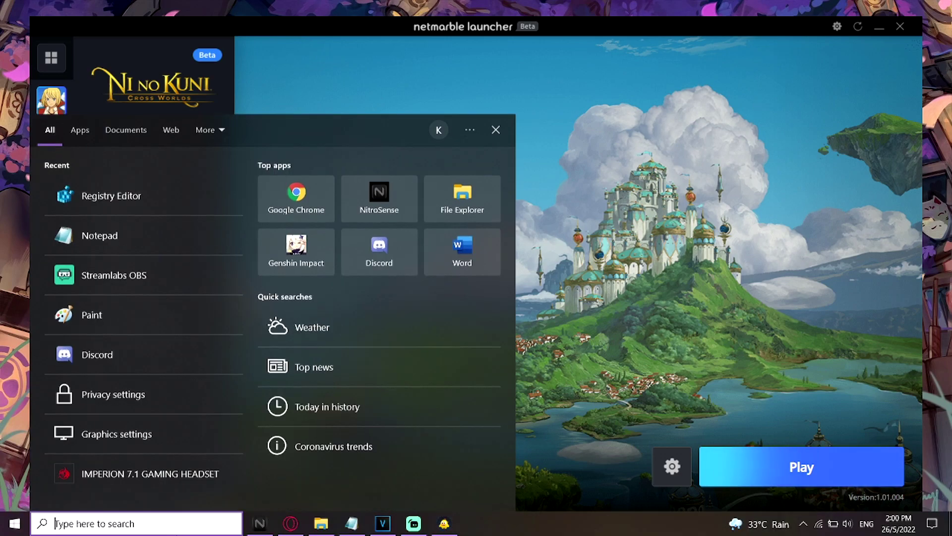
# - Launch Registry Editor by searching 'regi', then expand HKEY_CURRENT_USER and open its SOFTWARE key
pyautogui.write('regi')
pyautogui.press('Escape')
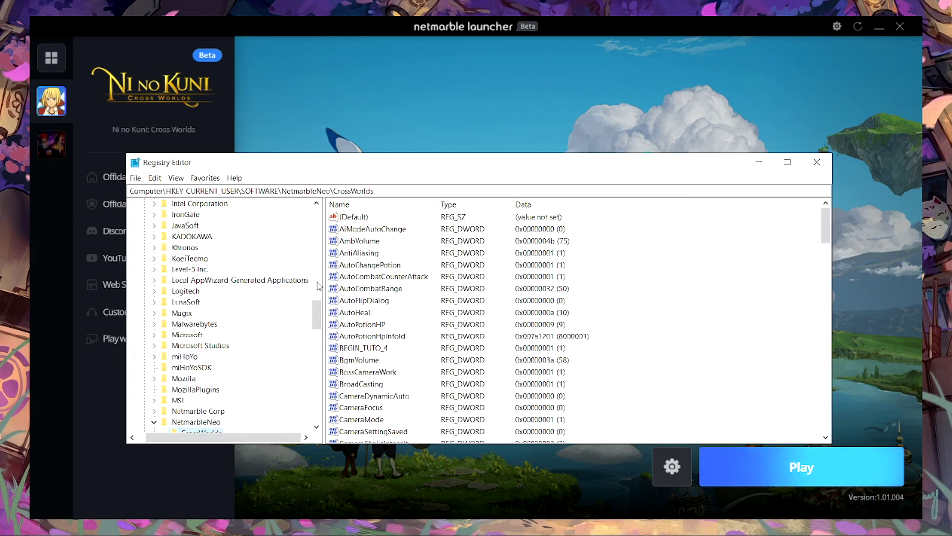
pyautogui.scroll(20, 245, 293)
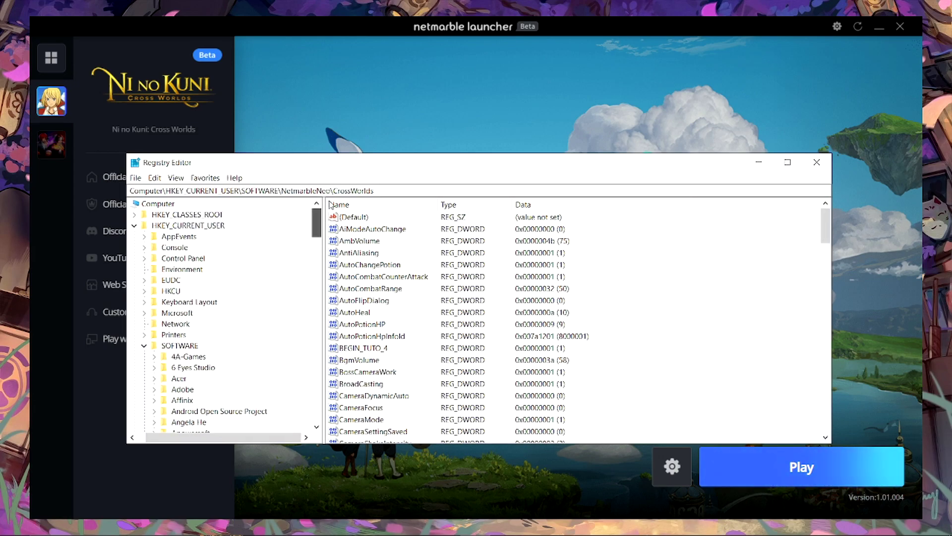
pyautogui.click(144, 347)
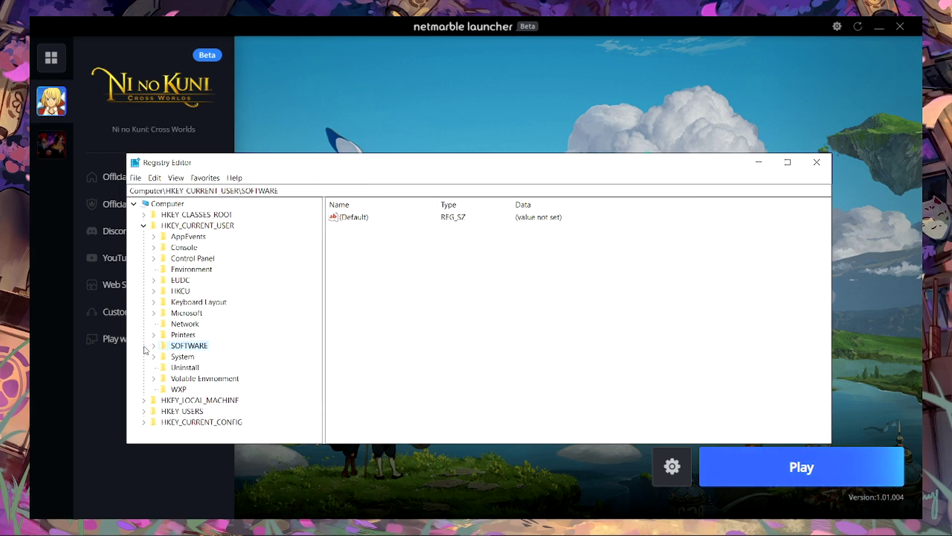
pyautogui.click(143, 227)
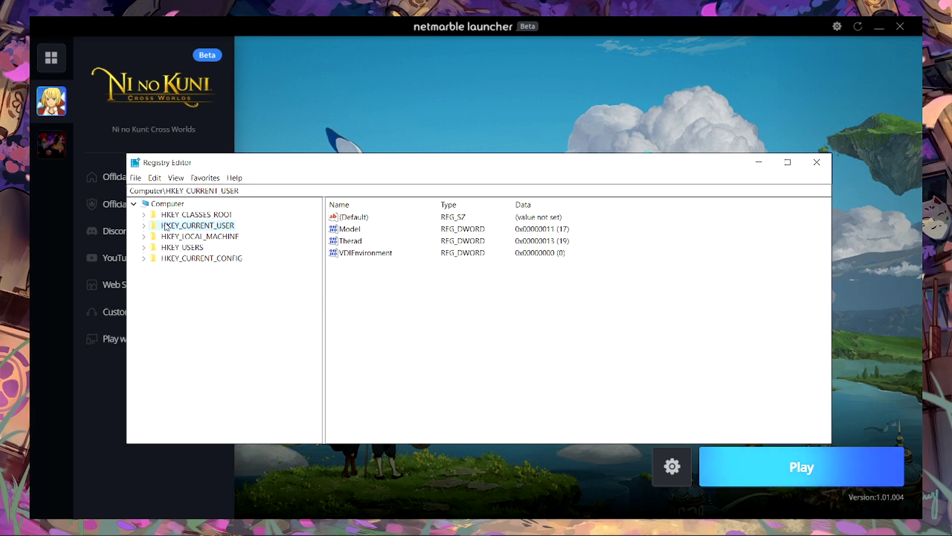
pyautogui.press('Right')
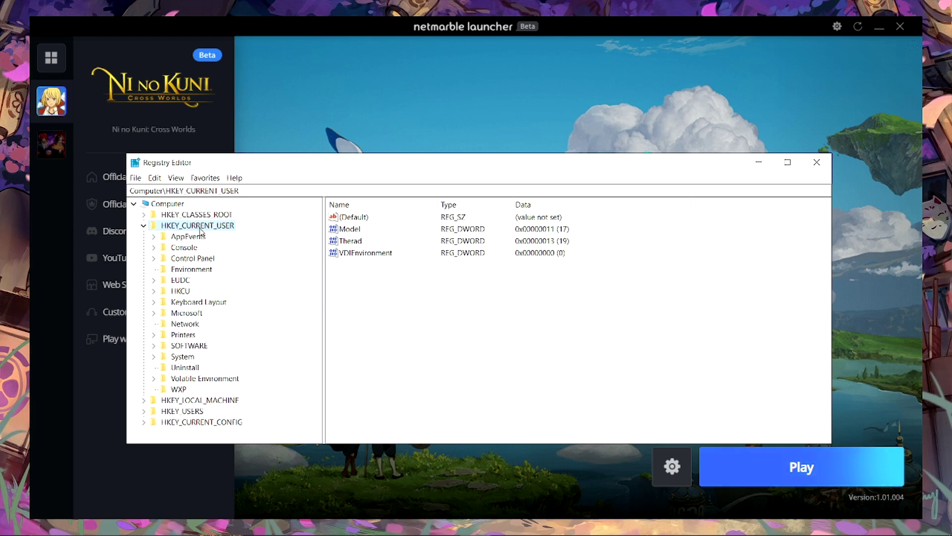
pyautogui.doubleClick(179, 346)
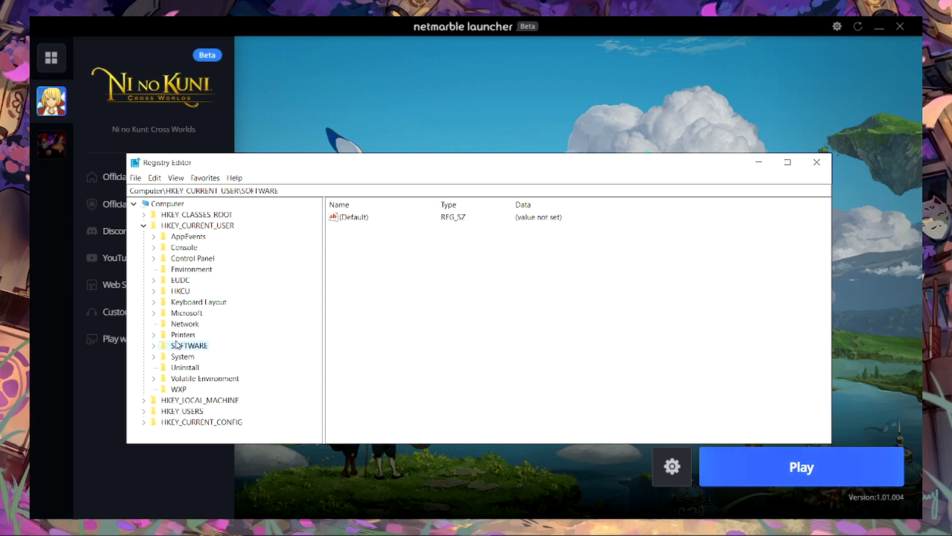
# - Browse the Netmarble Corp keys and inspect the country value under enngb
pyautogui.scroll(-10, 268, 387)
pyautogui.scroll(-3, 250, 376)
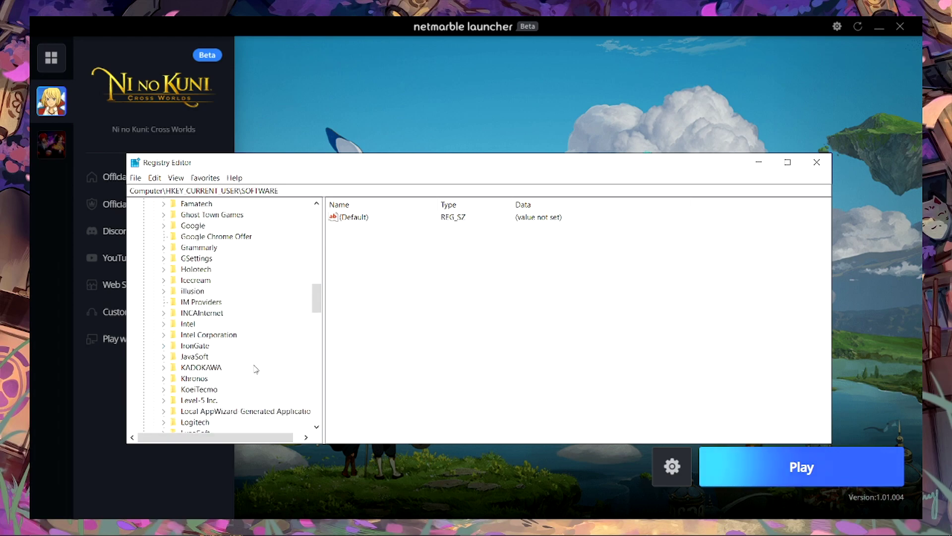
pyautogui.click(199, 368)
pyautogui.scroll(-4, 235, 376)
pyautogui.click(226, 421)
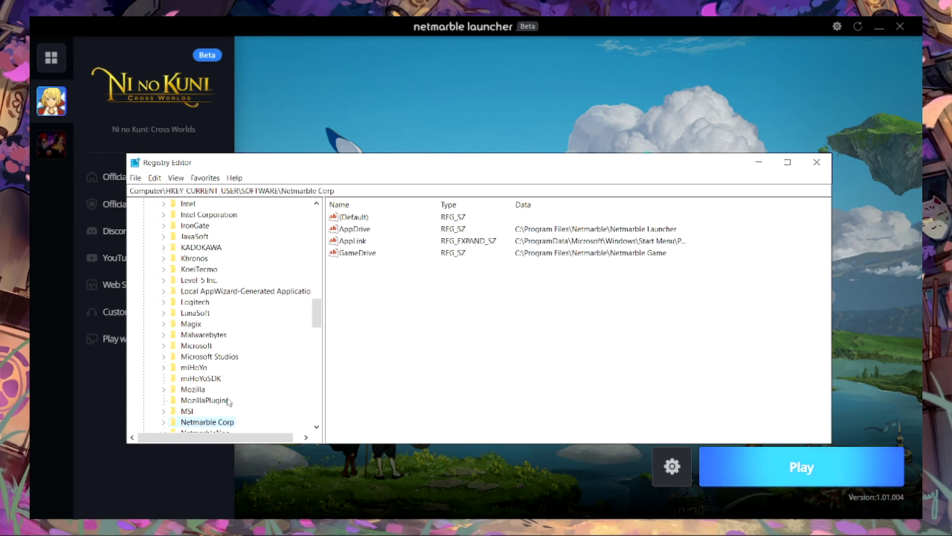
pyautogui.scroll(-2, 230, 397)
pyautogui.click(164, 368)
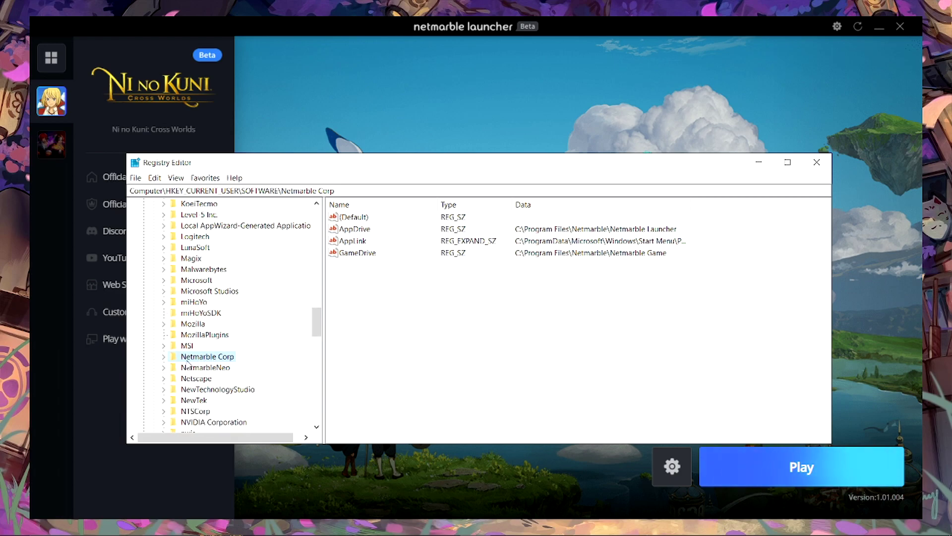
pyautogui.click(180, 368)
pyautogui.click(208, 356)
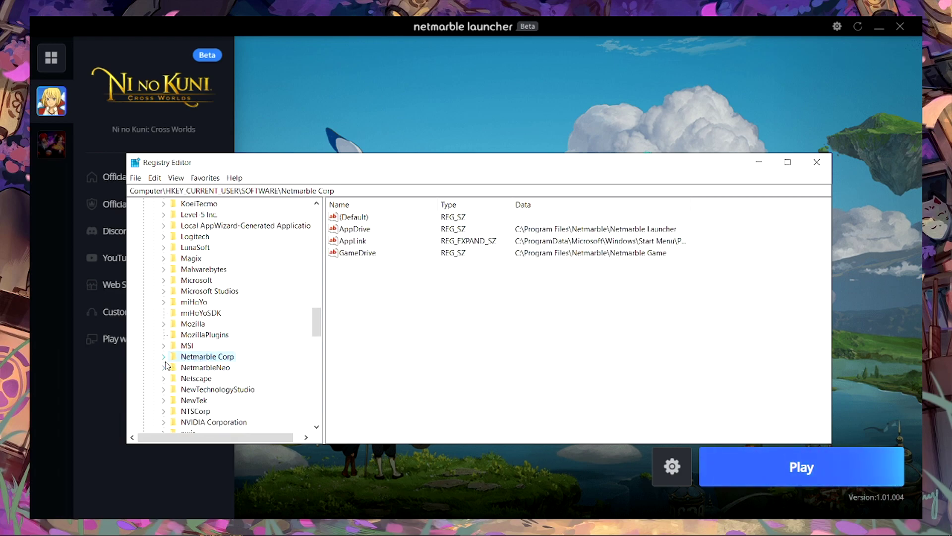
pyautogui.click(163, 356)
pyautogui.click(201, 367)
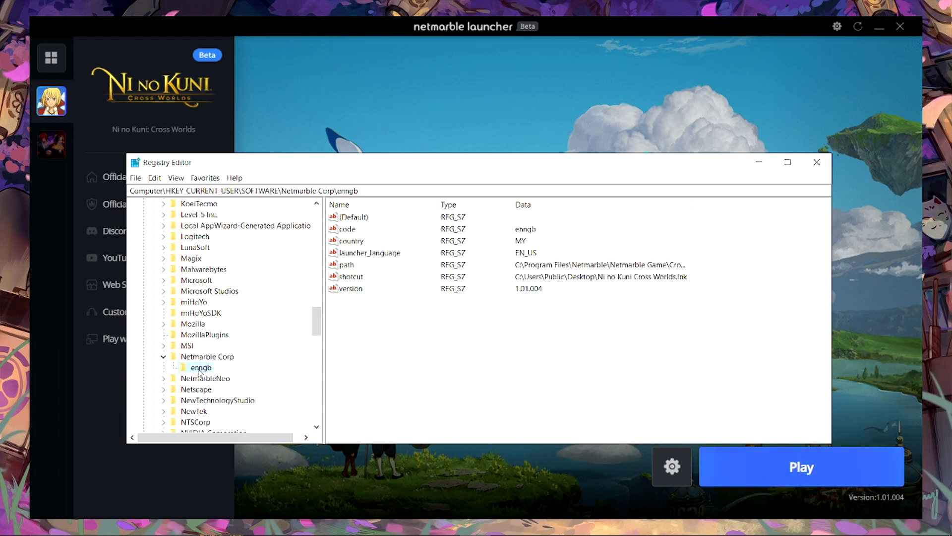
pyautogui.click(164, 357)
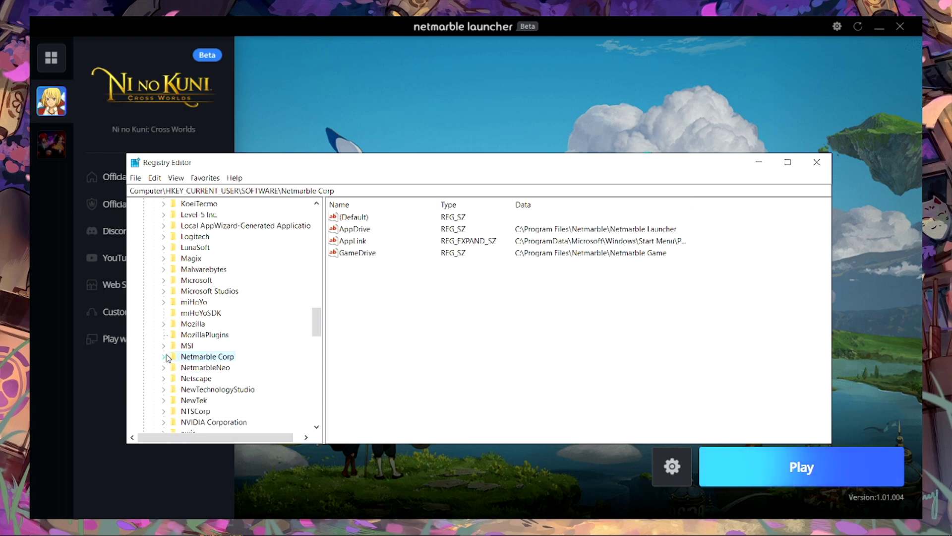
pyautogui.click(165, 356)
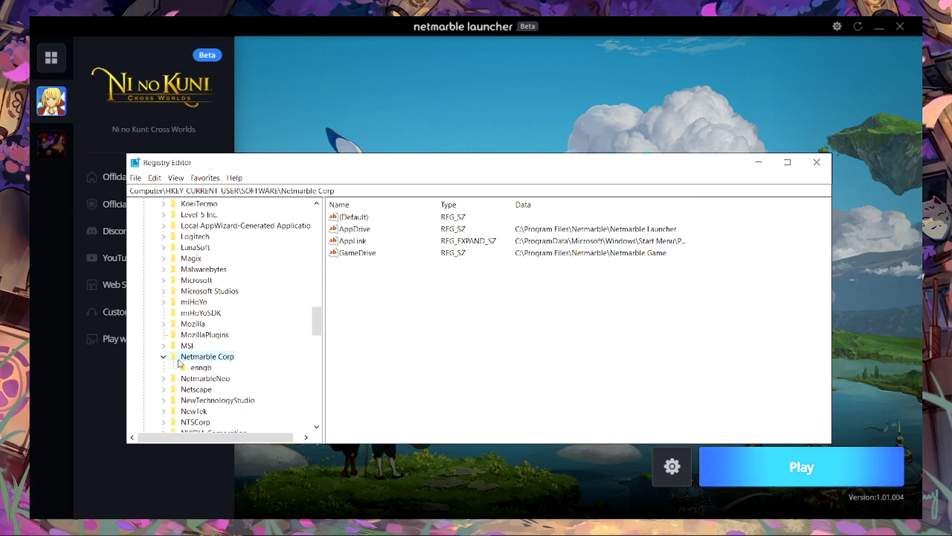
pyautogui.click(198, 367)
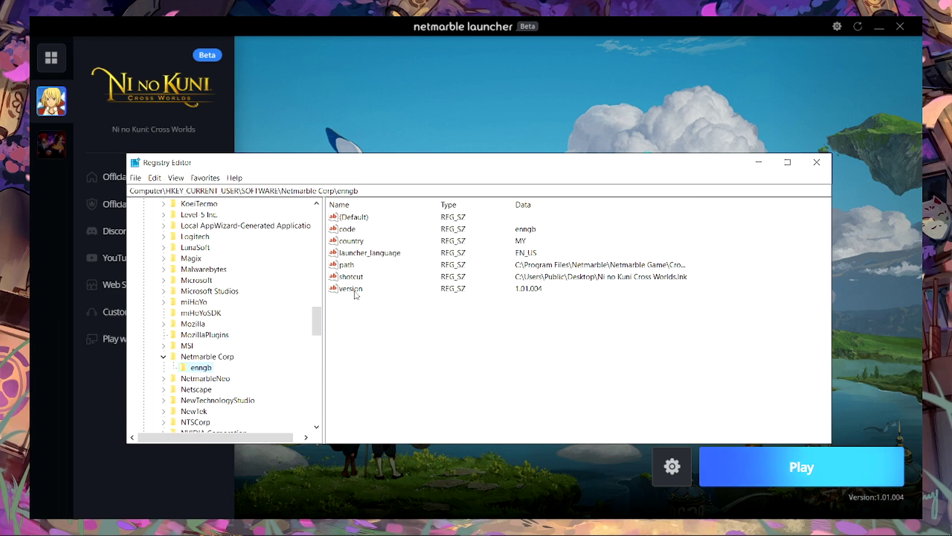
pyautogui.click(346, 241)
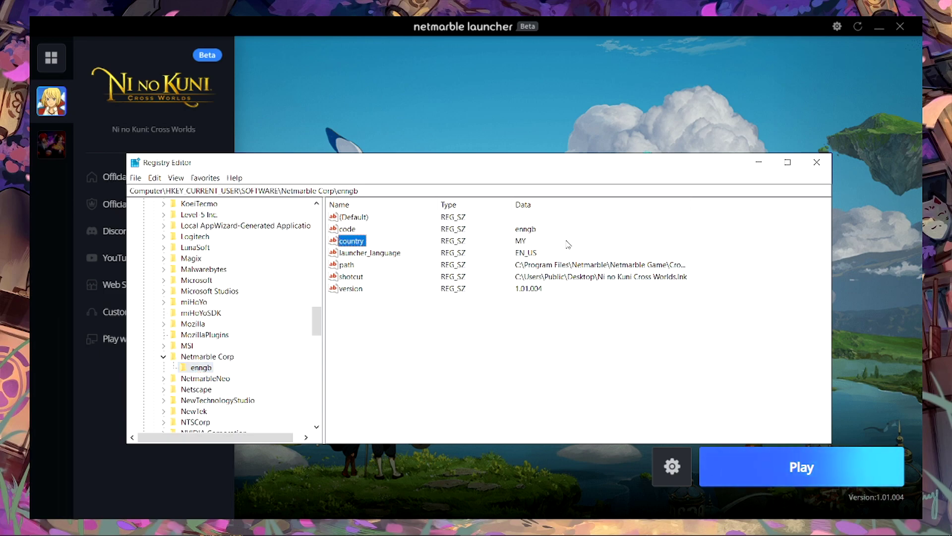
# - Collapse Netmarble Corp and expand NetmarbleNeo to select the CrossWorlds key
pyautogui.click(164, 360)
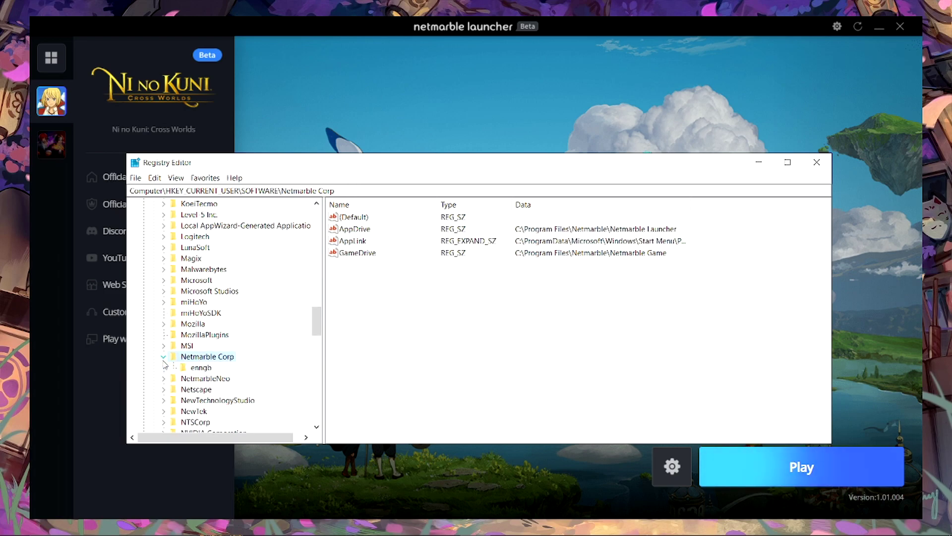
pyautogui.click(163, 361)
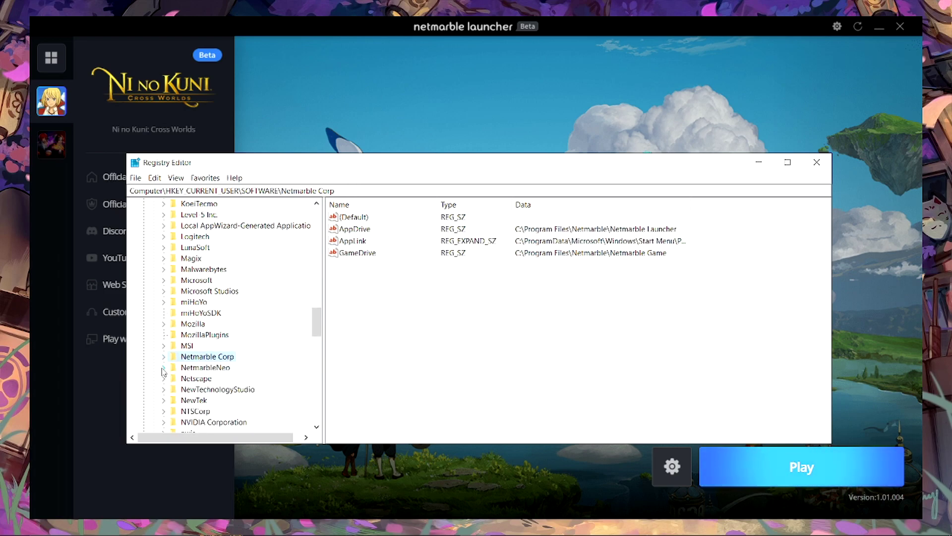
pyautogui.click(164, 368)
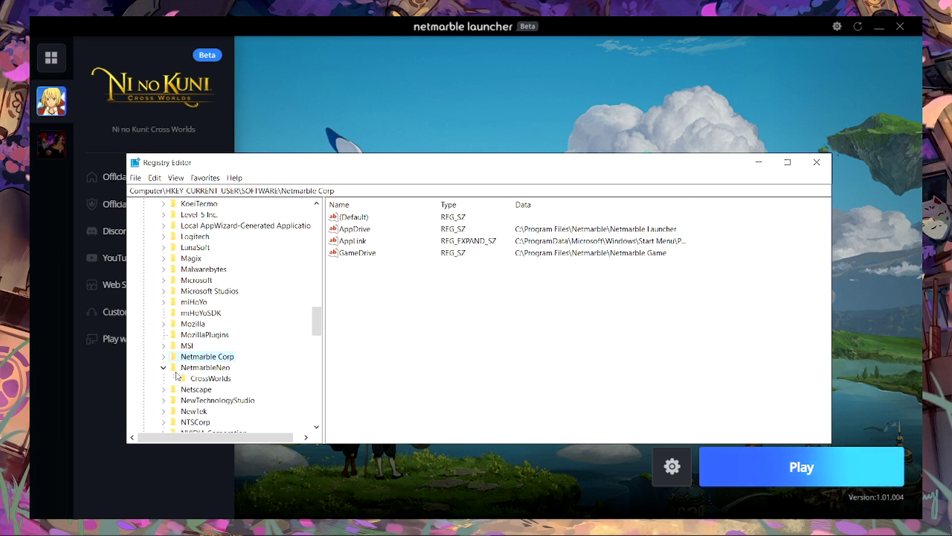
pyautogui.click(201, 379)
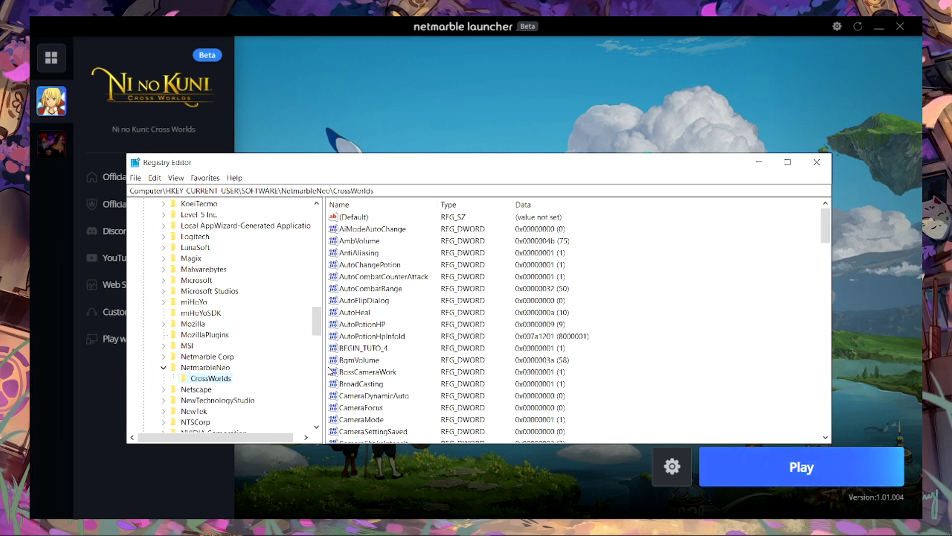
# - Open CONFIG_SAVED_JOINED_REGION_CODE (value ASE) for editing and bring the 'HOW TO CHANGE REGION' notes forward
pyautogui.scroll(-2, 407, 350)
pyautogui.scroll(-2, 407, 351)
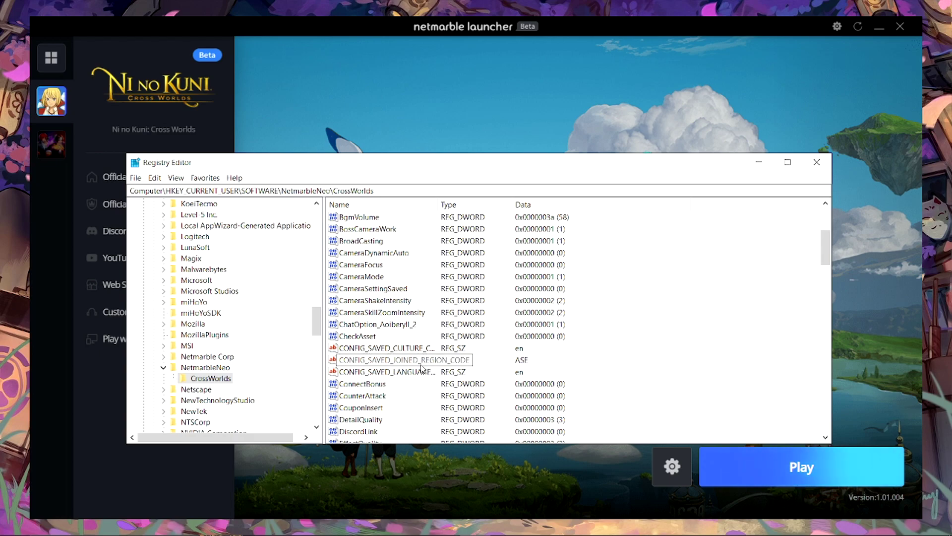
pyautogui.doubleClick(418, 361)
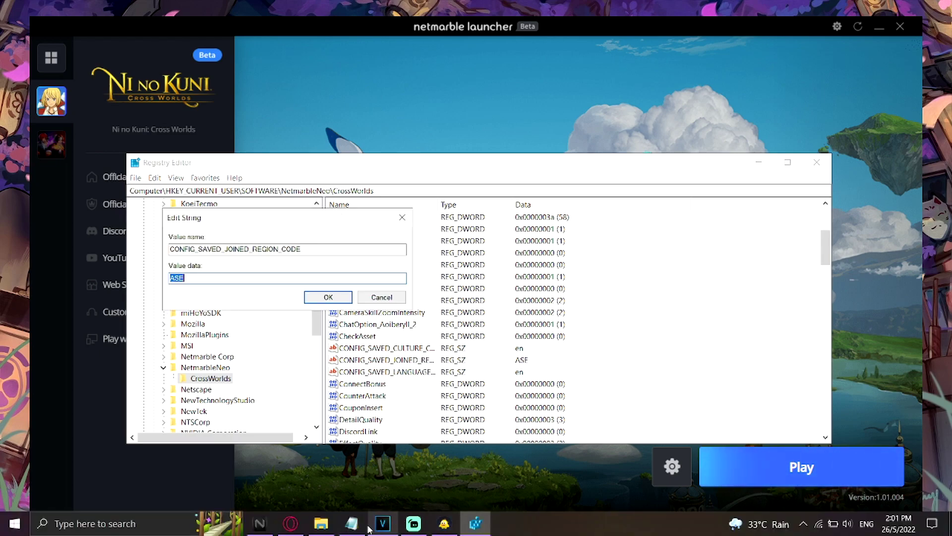
pyautogui.click(370, 526)
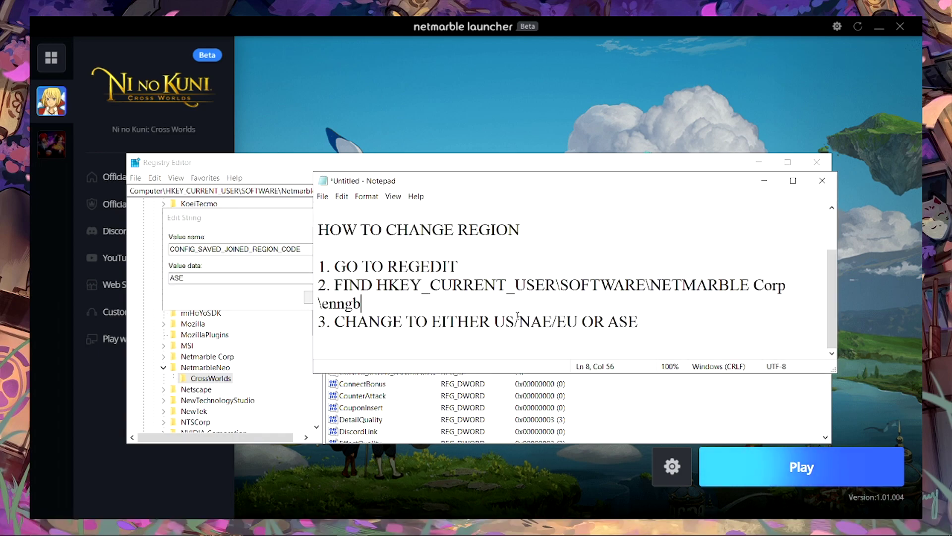
pyautogui.moveTo(494, 321); pyautogui.dragTo(578, 322)
pyautogui.moveTo(639, 321); pyautogui.dragTo(608, 321)
pyautogui.click(764, 180)
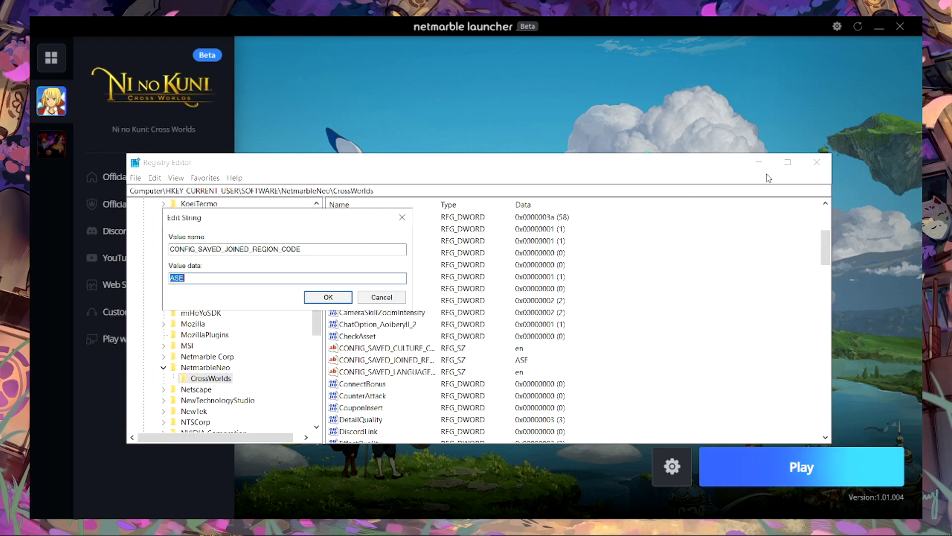
# - Dismiss the region code edit twice, leaving ASE unchanged, and close Registry Editor
pyautogui.click(381, 297)
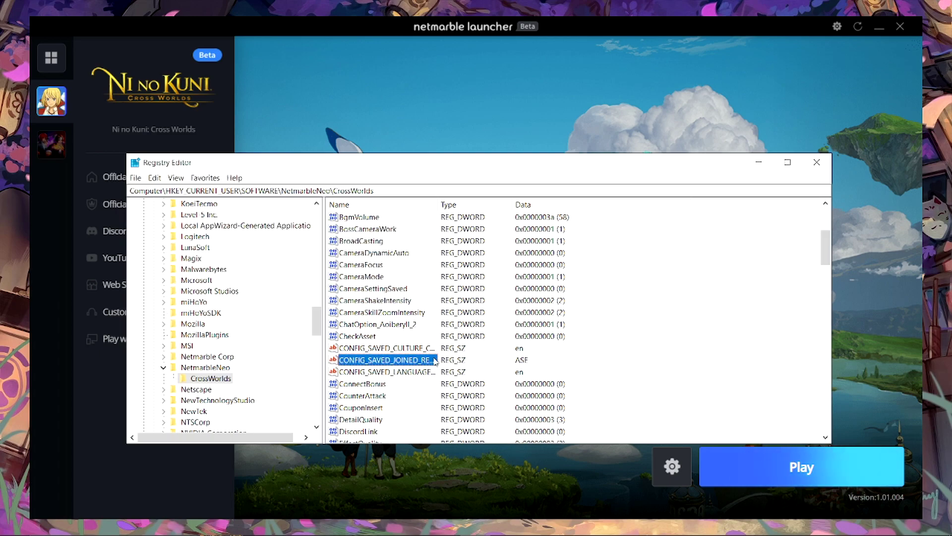
pyautogui.doubleClick(392, 359)
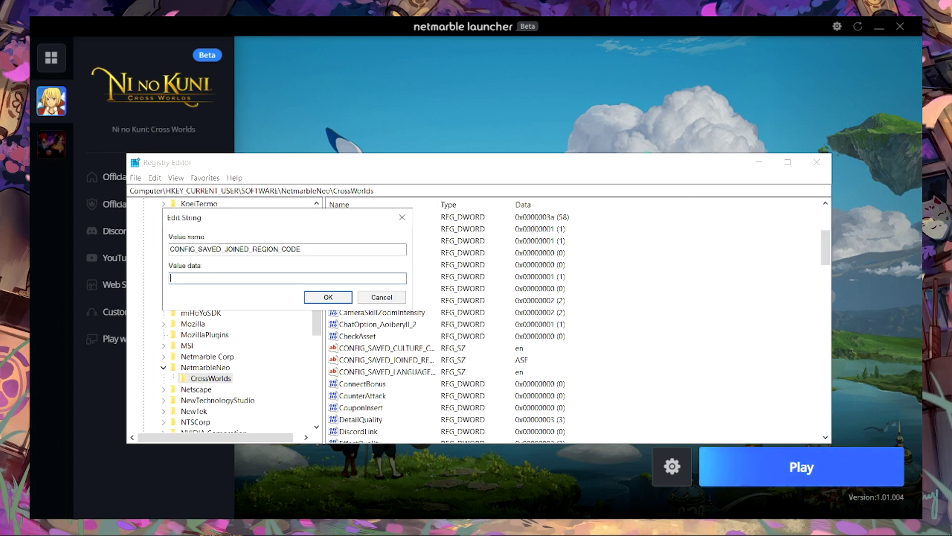
pyautogui.click(390, 299)
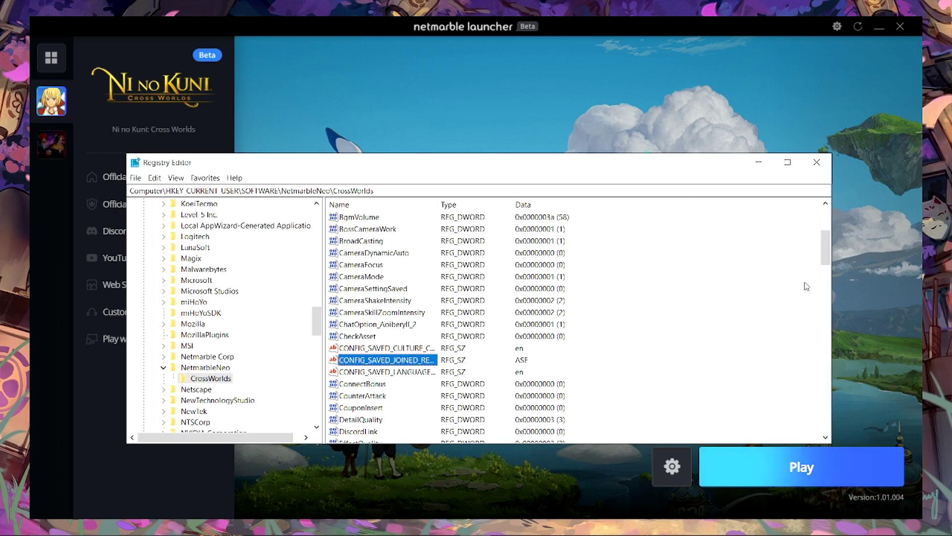
pyautogui.click(816, 162)
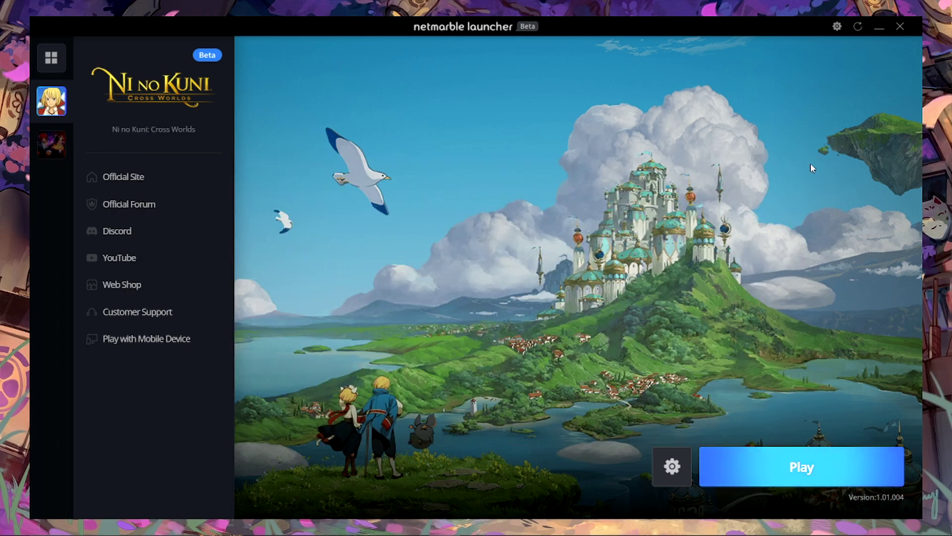
# - Close the Netmarble launcher and refresh the desktop from its right-click menu
pyautogui.click(900, 27)
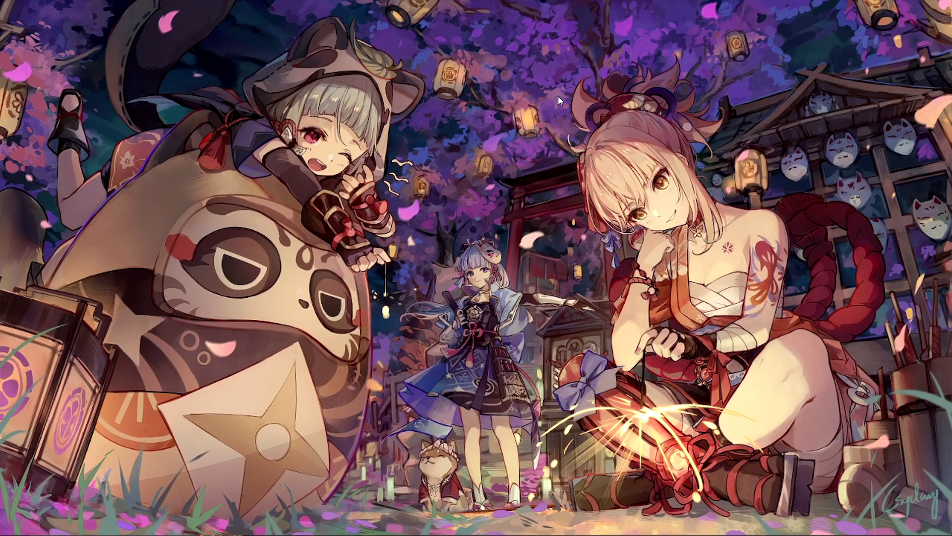
pyautogui.rightClick(494, 120)
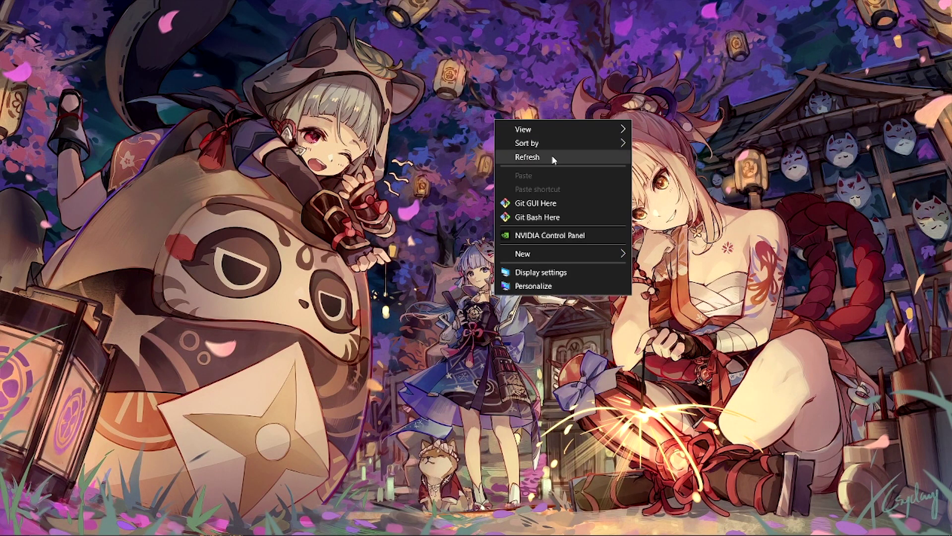
pyautogui.click(549, 155)
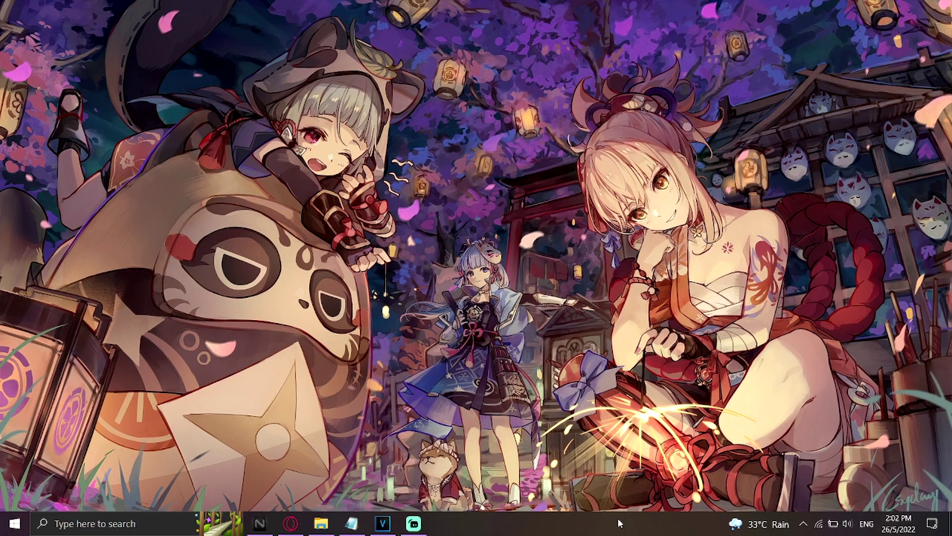
pyautogui.moveTo(413, 523)
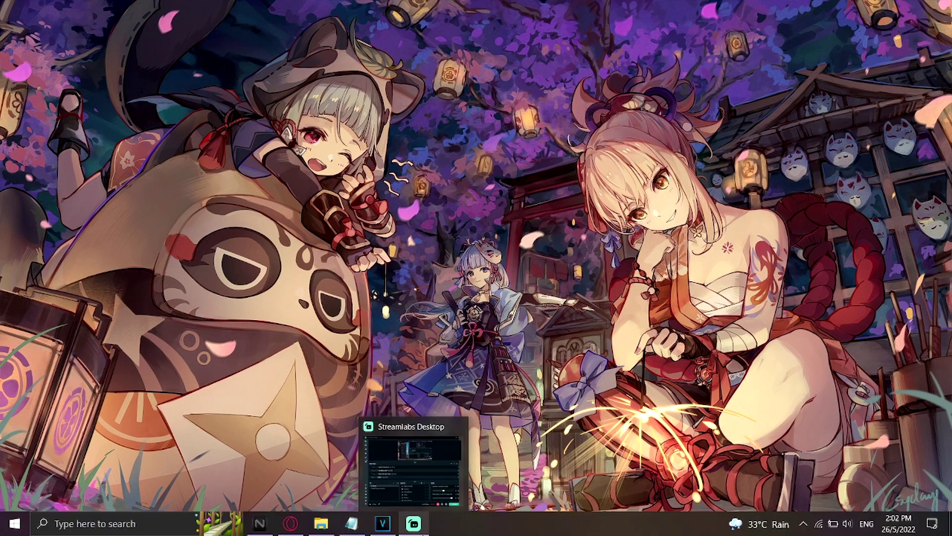